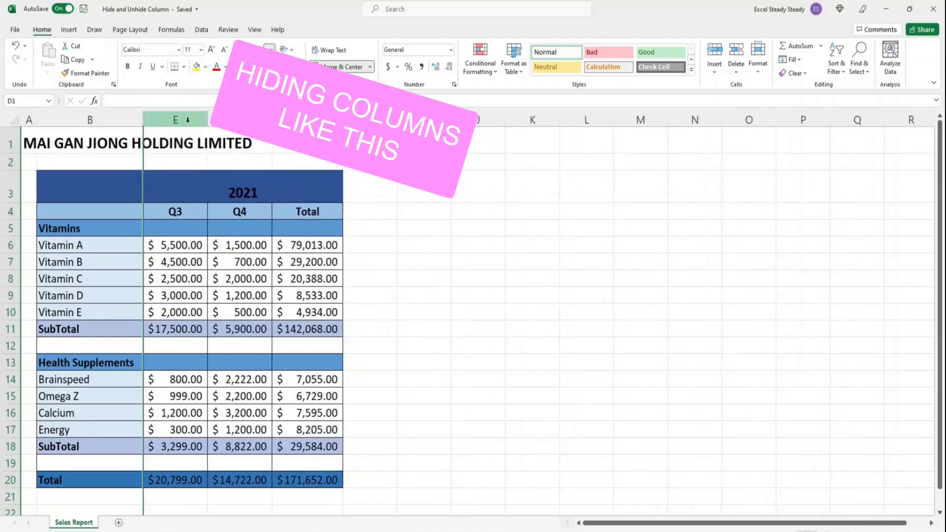
Step: Hide the Q3 column E and the Q4 column F of the sales table
left_click(205, 278)
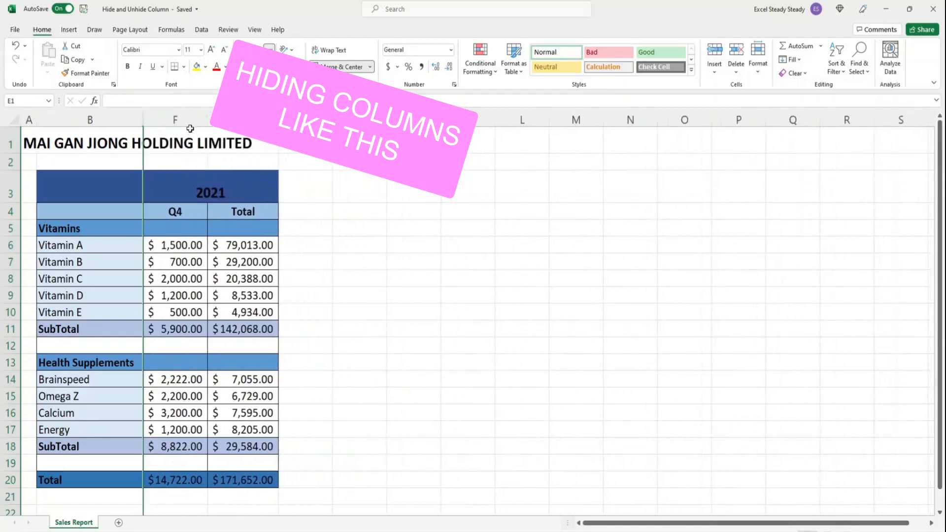
left_click(190, 121)
right_click(190, 121)
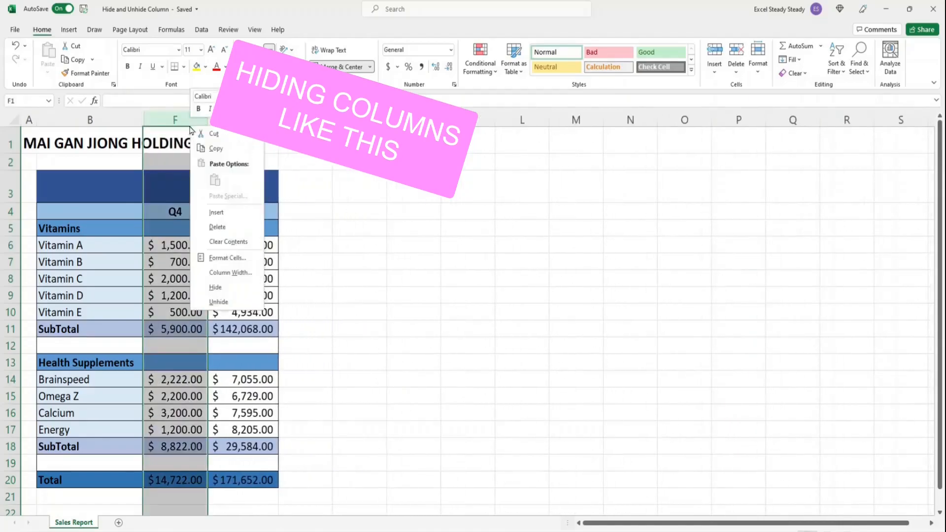
left_click(216, 287)
Step: Hide rows 11 to 12 and rows 18 to 19, the two SubTotal rows with the blank row below each
left_click_drag(19, 327, 20, 346)
right_click(45, 345)
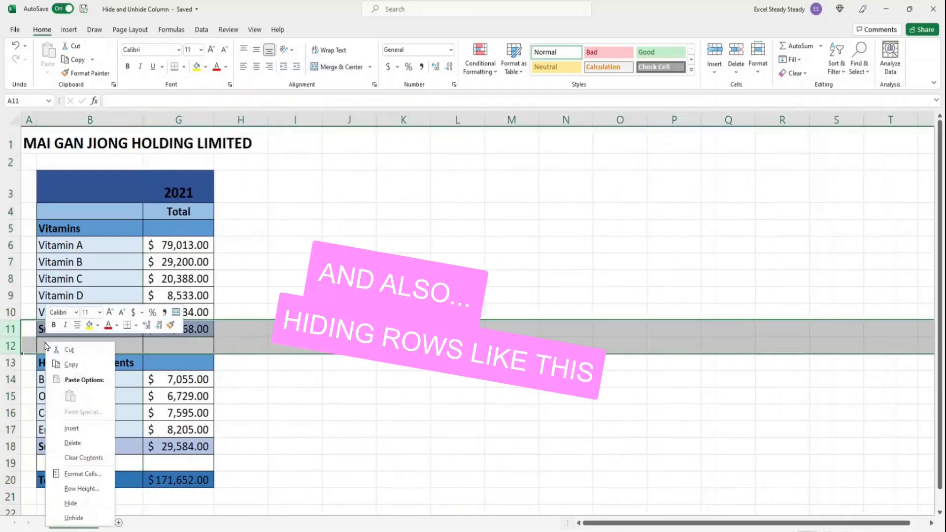
left_click(71, 503)
left_click_drag(19, 417, 15, 431)
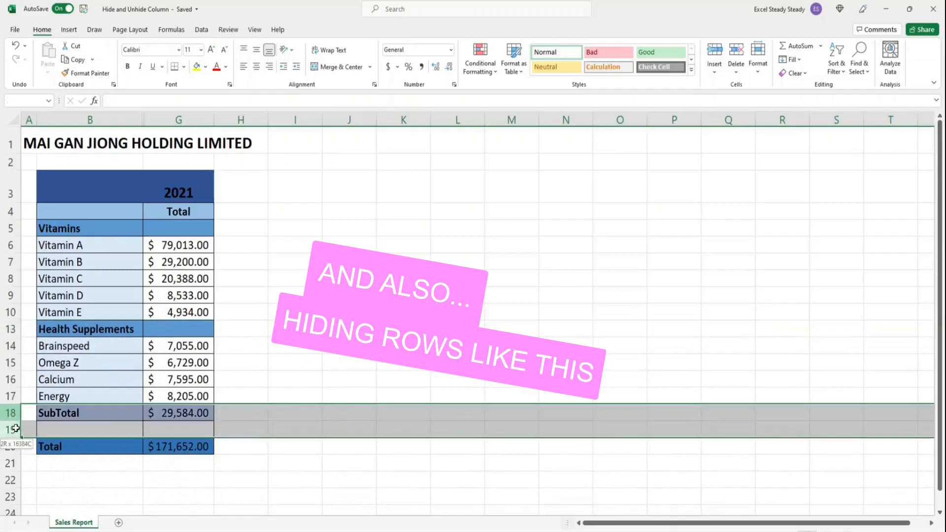
right_click(67, 430)
left_click(88, 405)
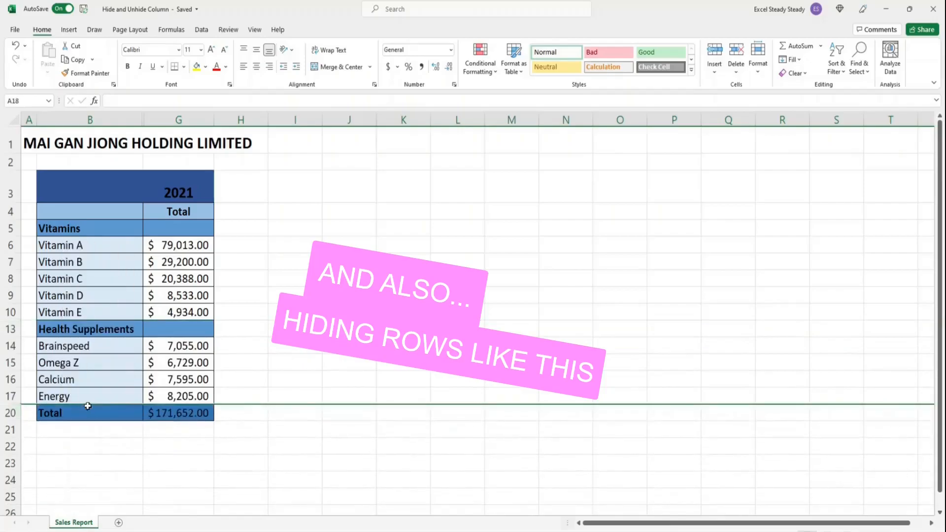
left_click(306, 417)
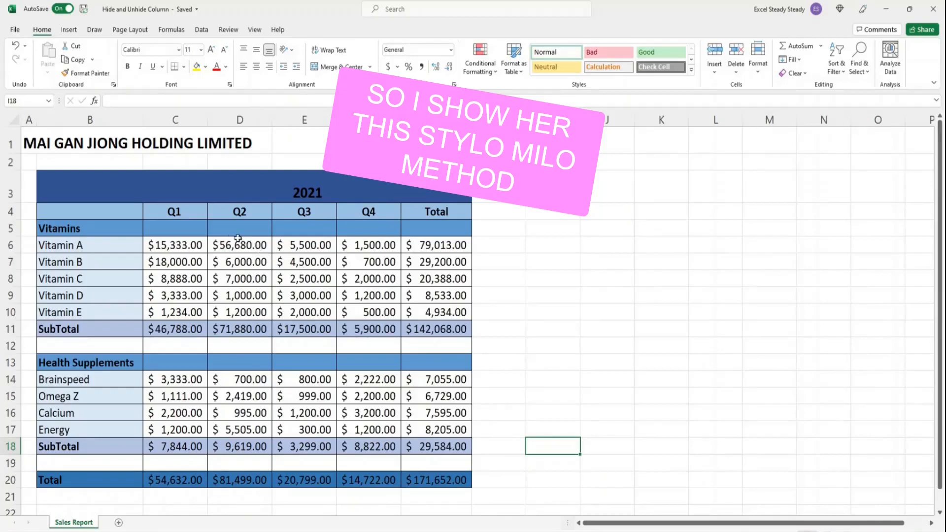
Step: Hide columns C to F by selecting only their Q1 to Q4 header cells in row 4
left_click(192, 214)
left_click_drag(192, 214, 358, 214)
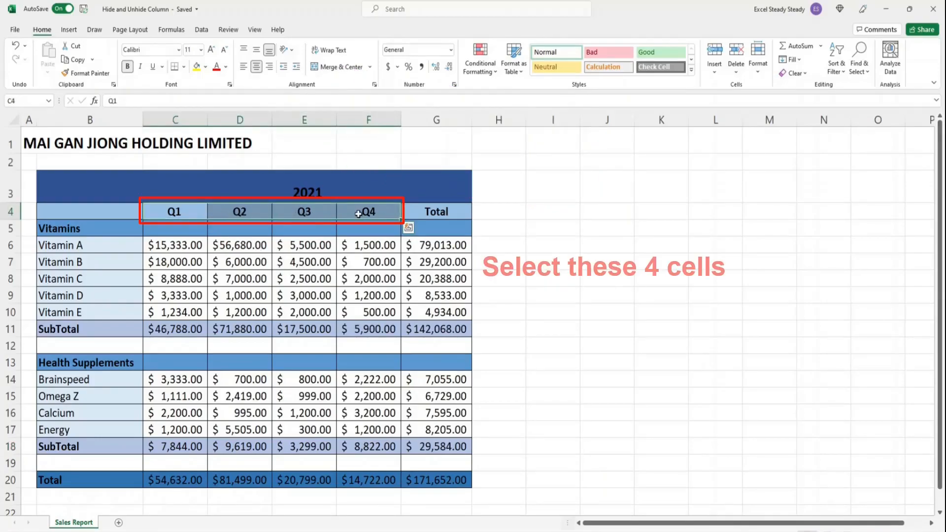
key("ctrl+0")
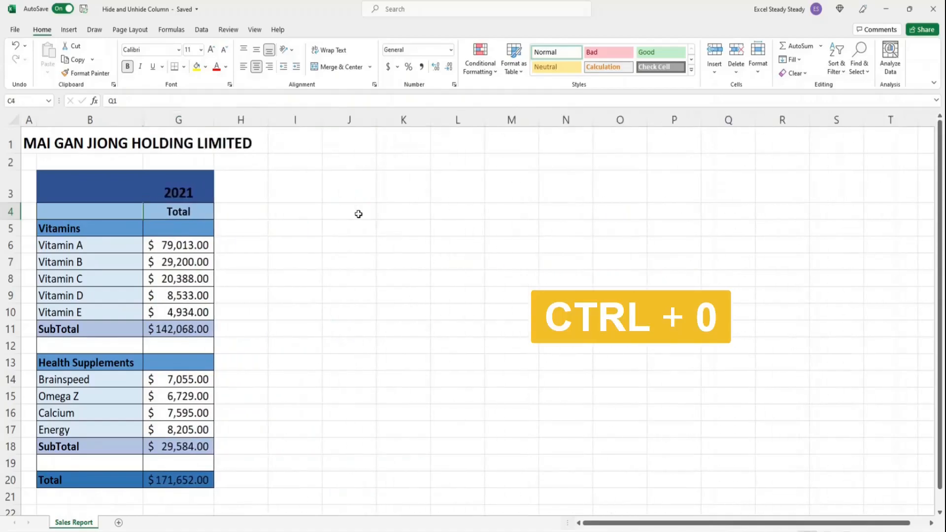
Step: Hide both SubTotal rows and the blank rows below them, using just their column B cells as the selection
left_click(83, 328)
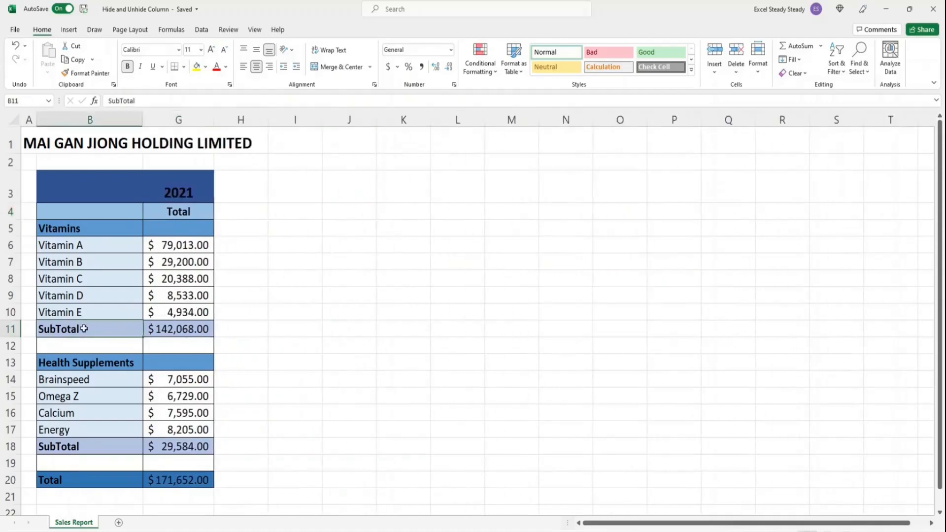
left_click_drag(83, 330, 81, 340)
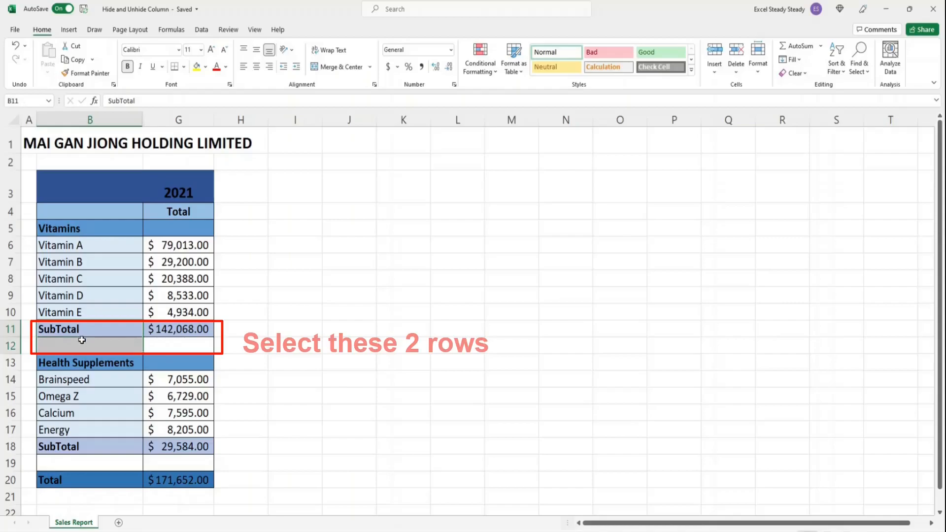
key("ctrl+9")
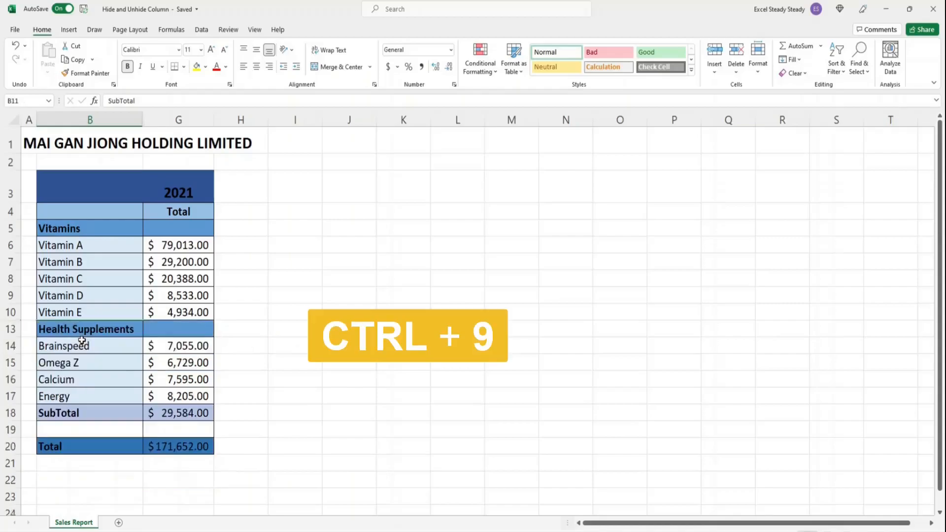
left_click_drag(69, 414, 70, 423)
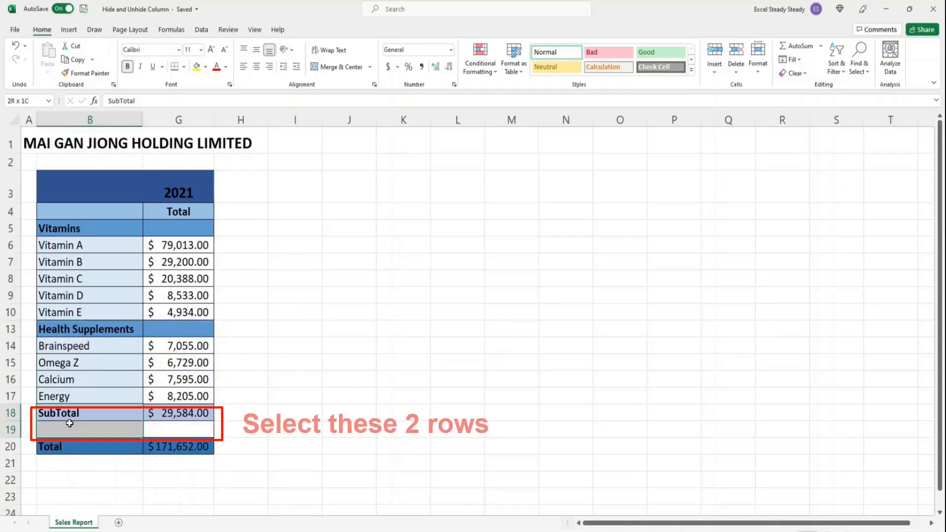
key("ctrl+9")
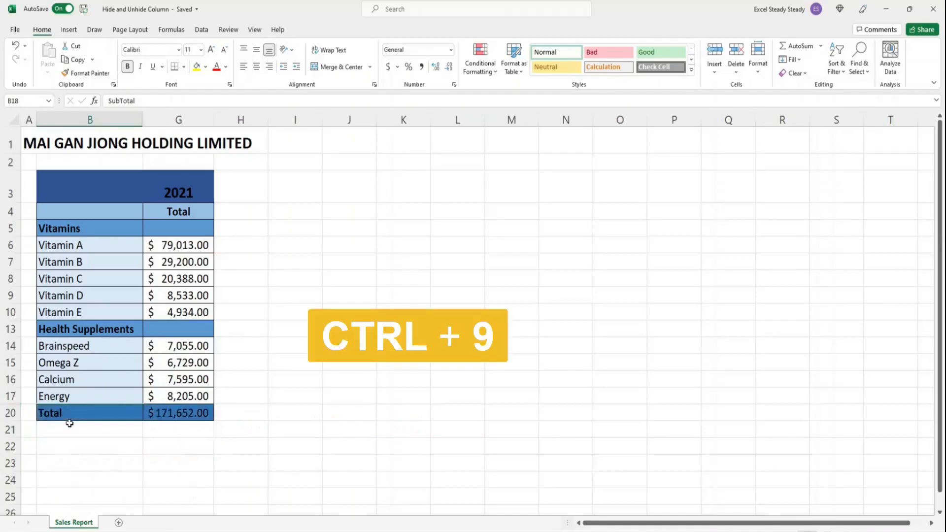
left_click(359, 391)
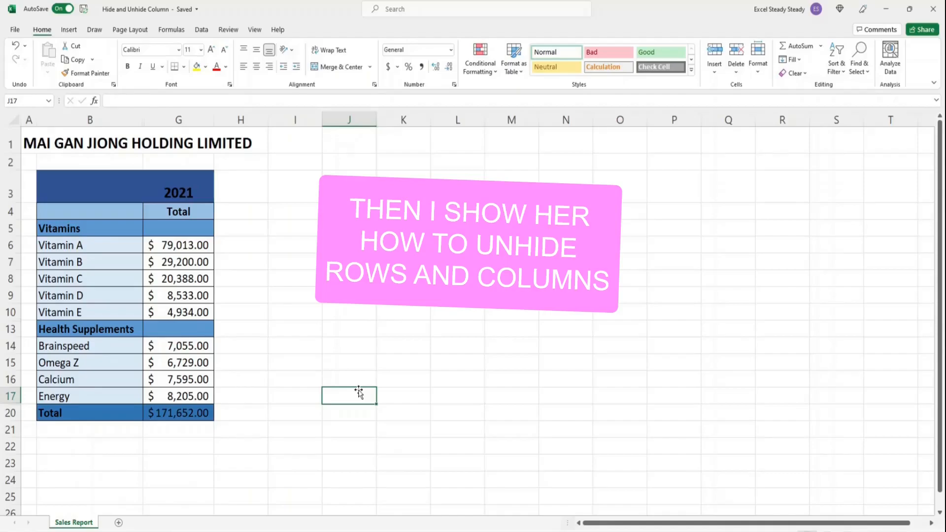
Step: Unhide all hidden columns and rows across the entire Sales Report sheet
left_click(292, 379)
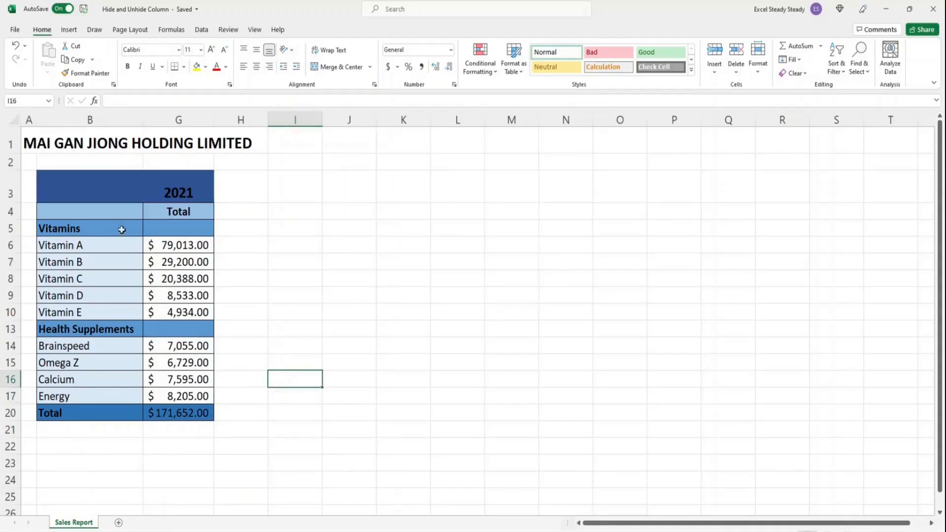
left_click(16, 120)
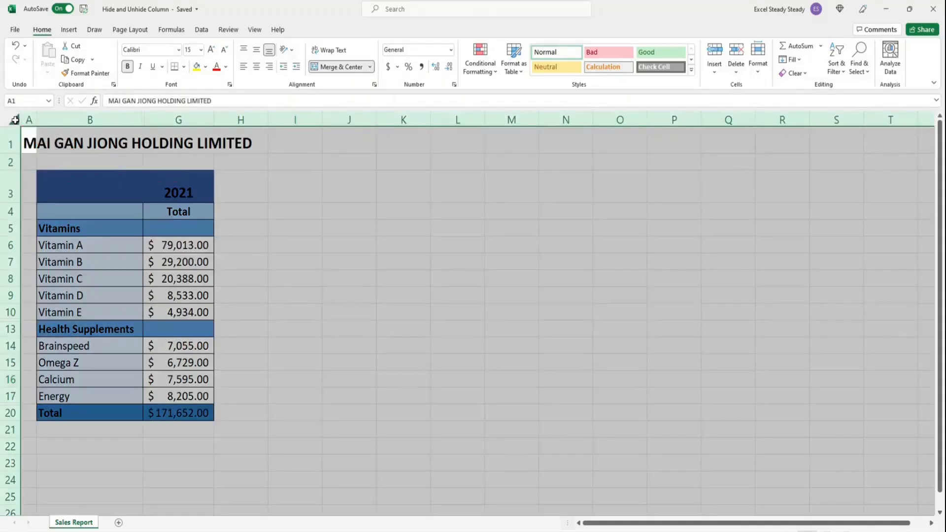
key("ctrl+shift+0")
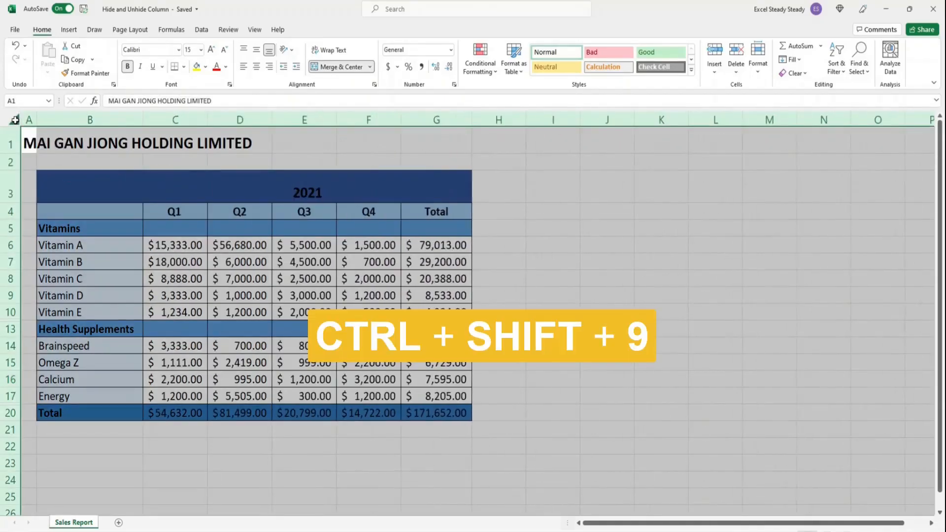
key("ctrl+shift+9")
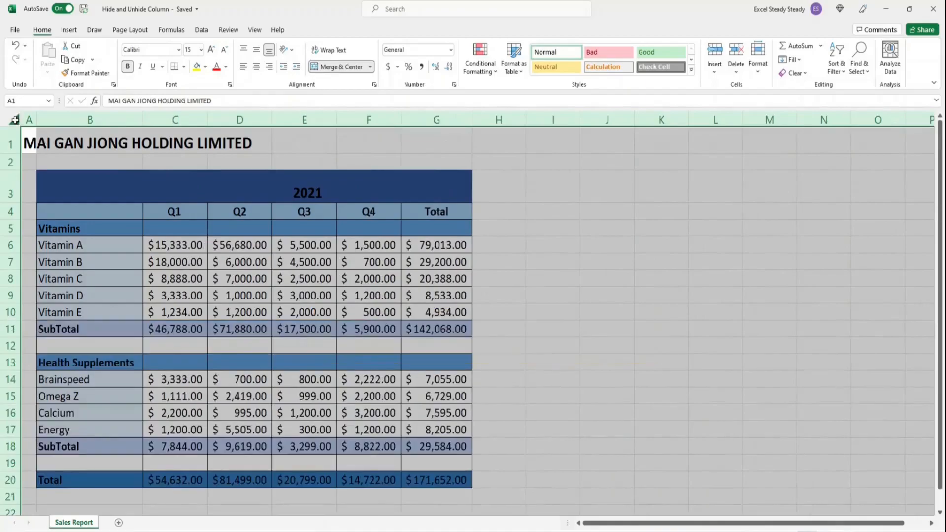
left_click(506, 245)
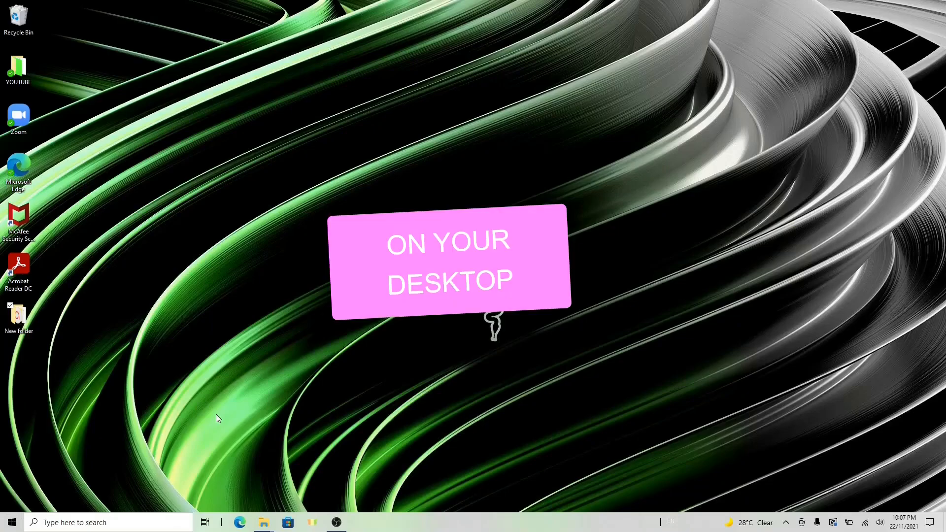
Step: Search Windows for the region settings and open the input language hot keys from the Language section's keyboard options
left_click(86, 523)
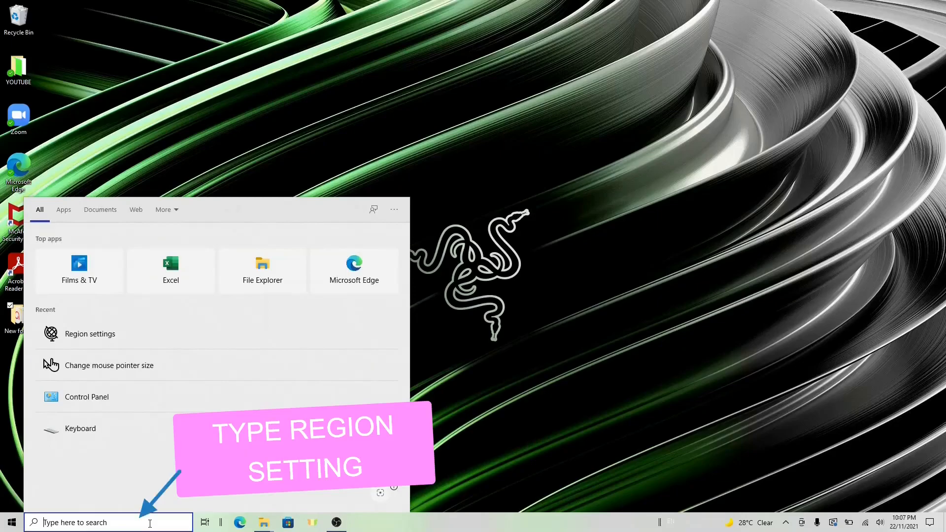
type("region")
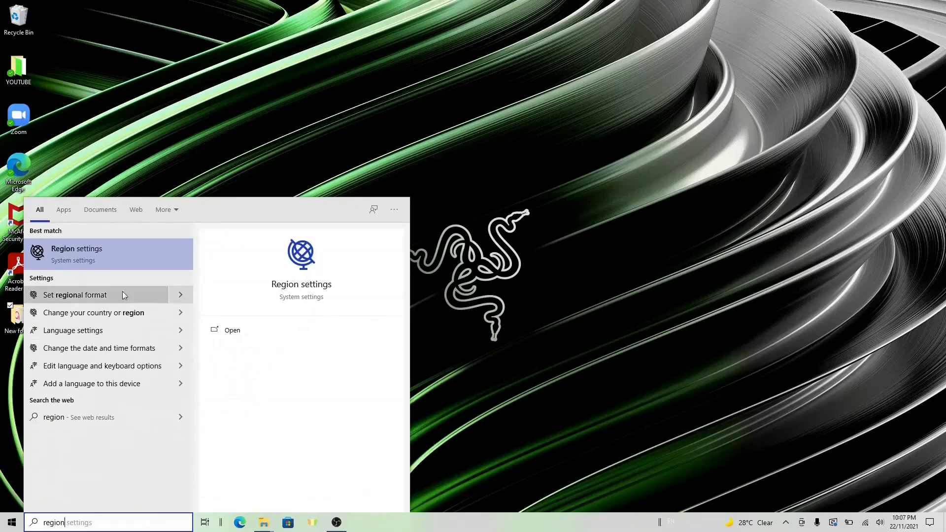
left_click(99, 254)
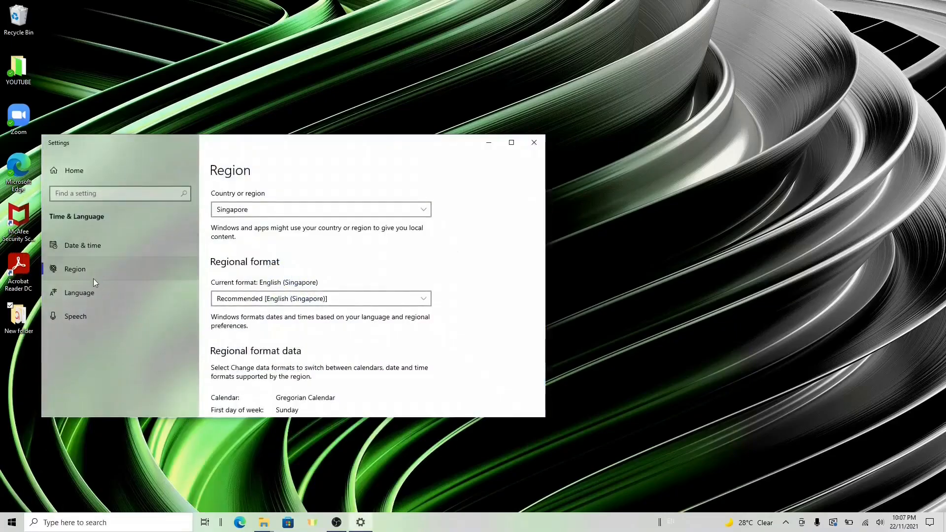
left_click(88, 291)
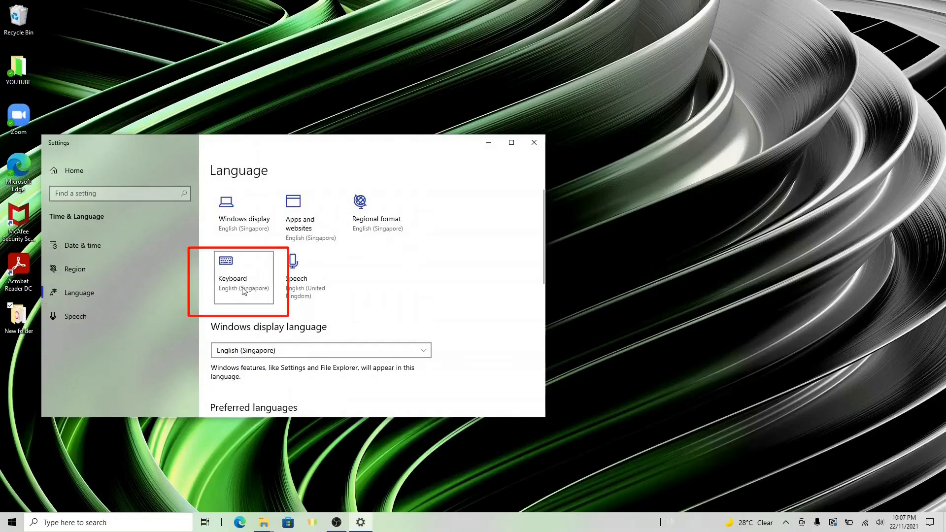
left_click(243, 291)
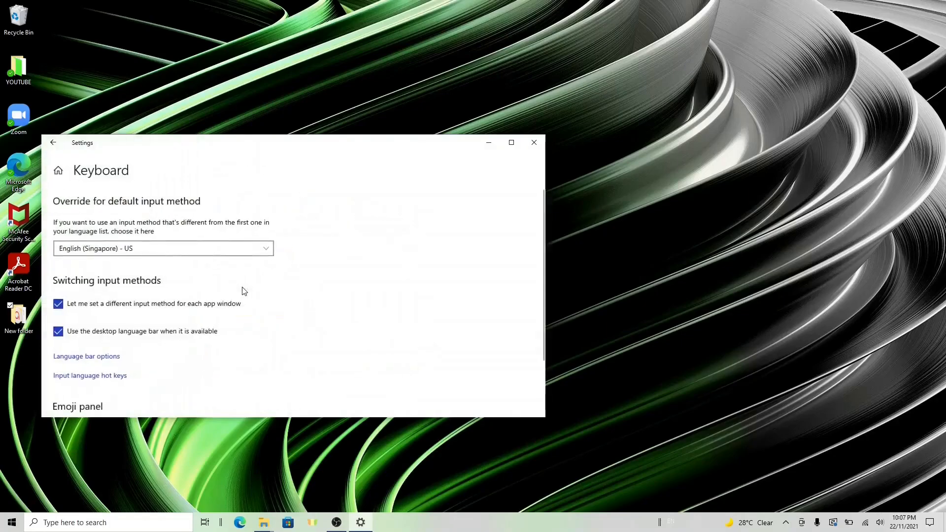
left_click(111, 377)
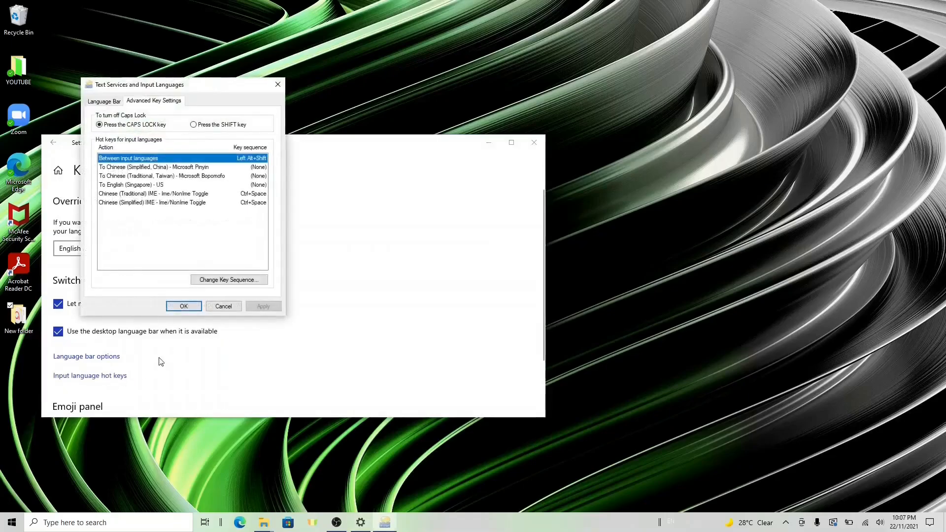
Step: Set the Switch Keyboard Layout key sequence to Not Assigned for switching between input languages, apply it, and close Settings
left_click(230, 280)
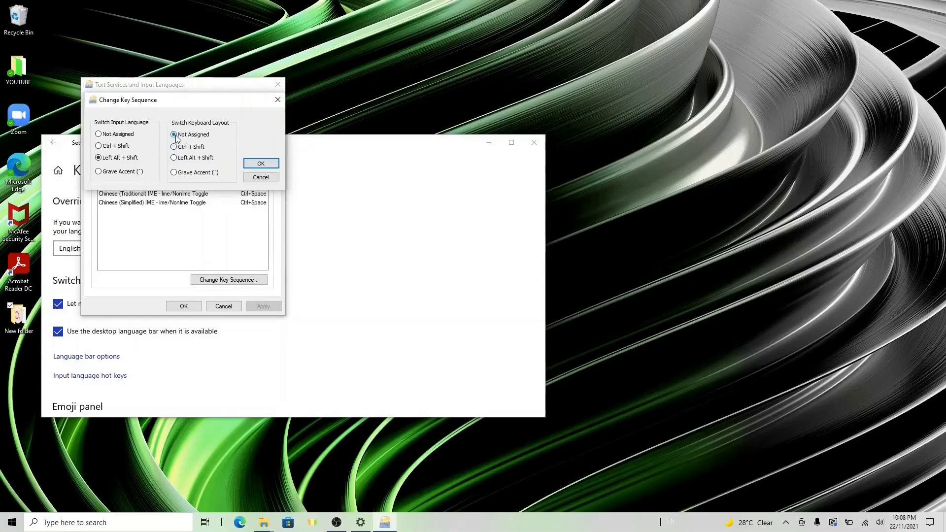
left_click(260, 164)
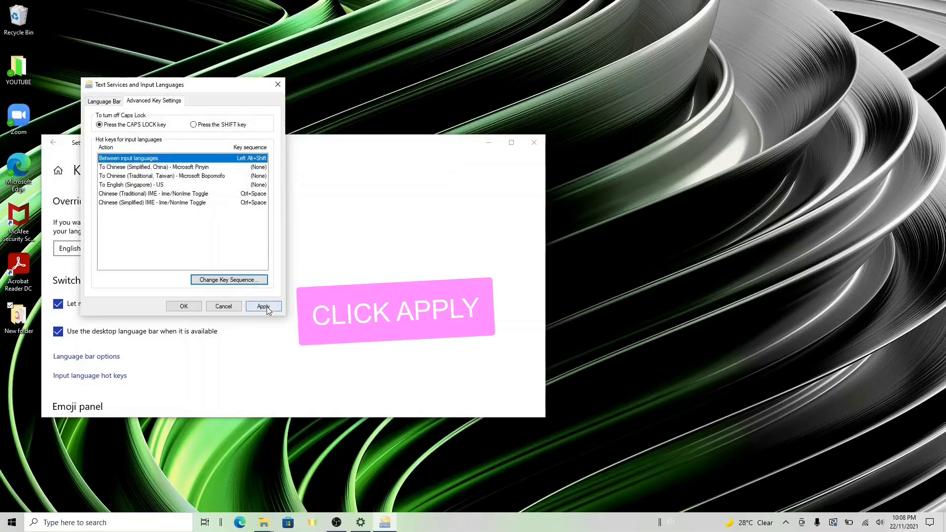
left_click(267, 306)
left_click(184, 306)
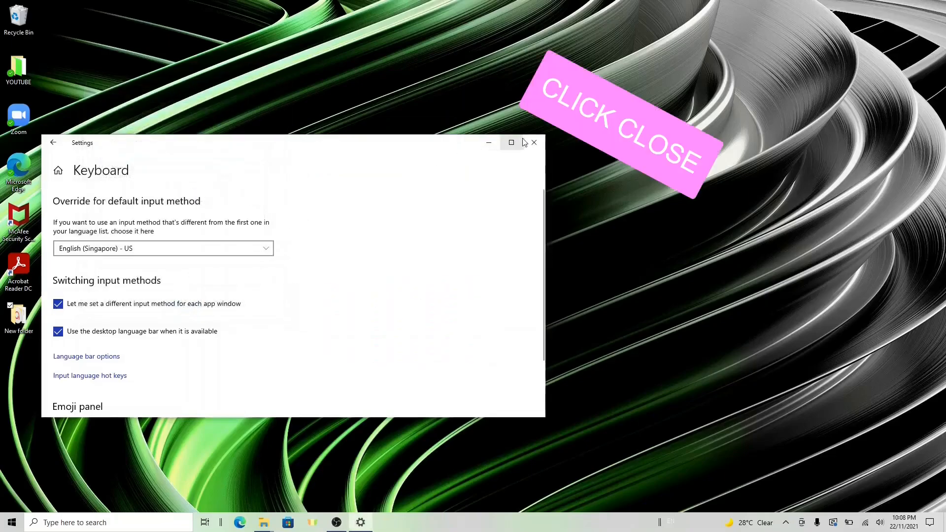
left_click(530, 142)
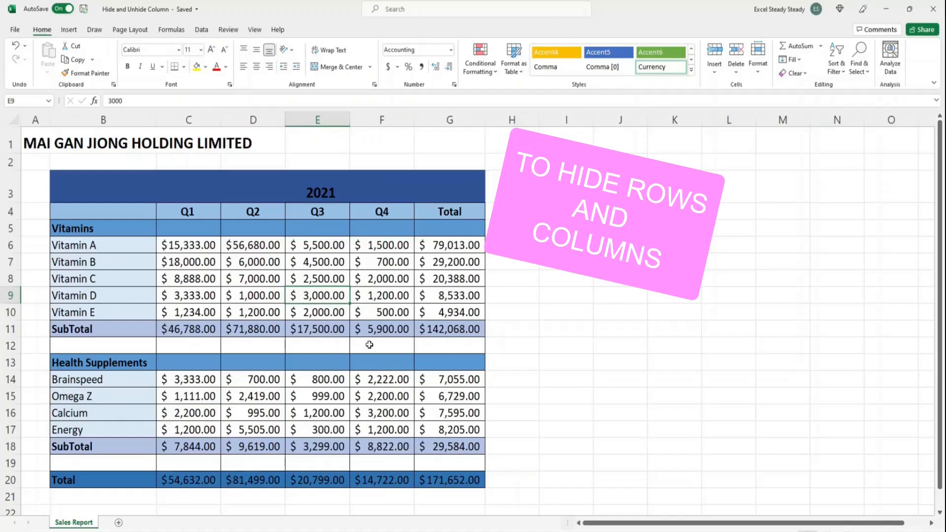
Step: In the Excel sales report, group the Q1 to Q4 columns C to F and collapse the group
left_click(186, 124)
left_click_drag(185, 124, 386, 123)
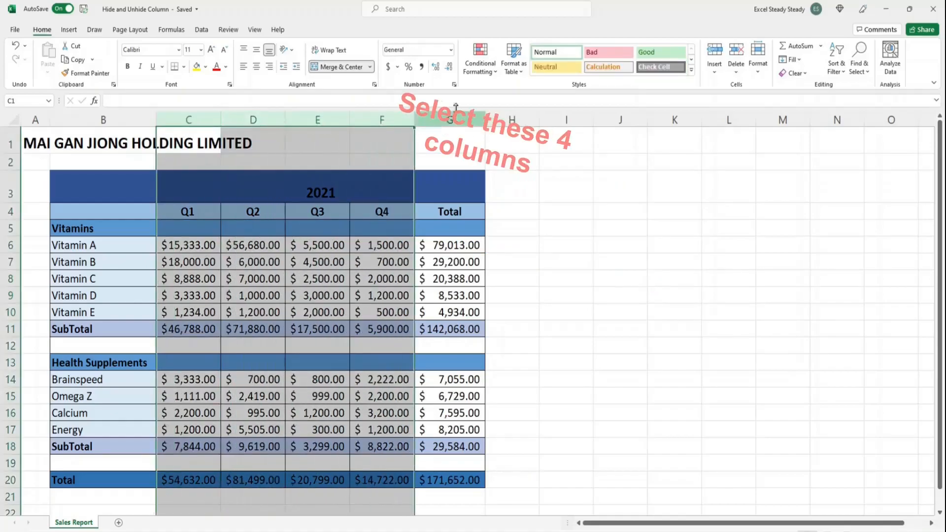
left_click(203, 30)
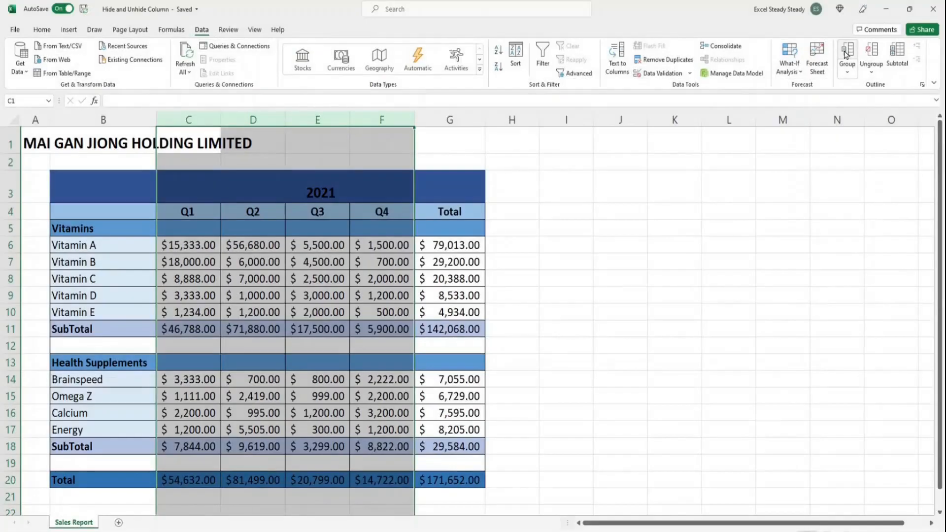
left_click(846, 55)
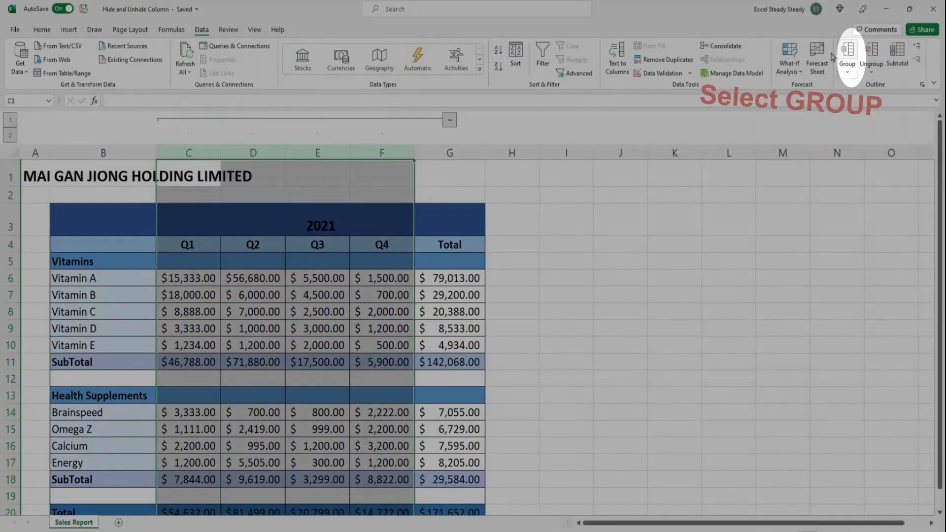
left_click(449, 120)
Step: Group rows 11 and 12, the Vitamins SubTotal and the blank row below it, and collapse the group
left_click_drag(11, 362, 15, 380)
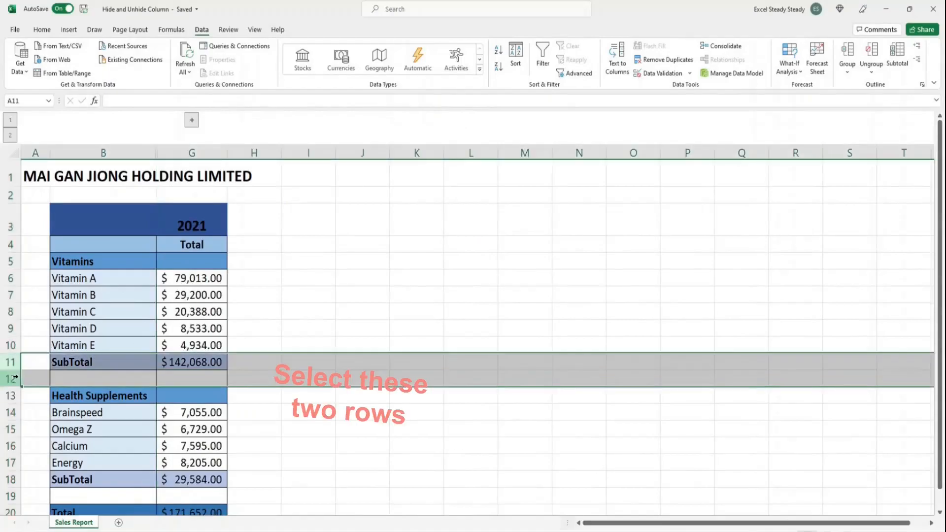
left_click(846, 60)
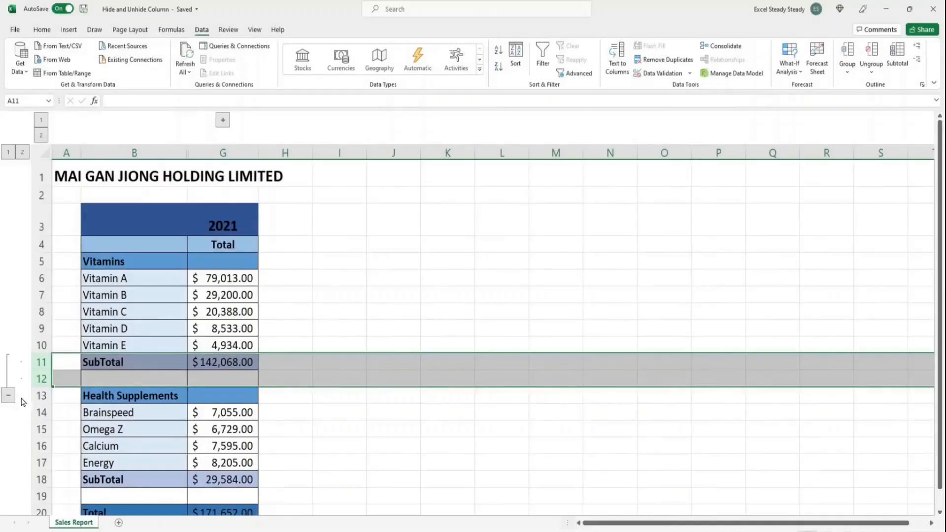
left_click(8, 396)
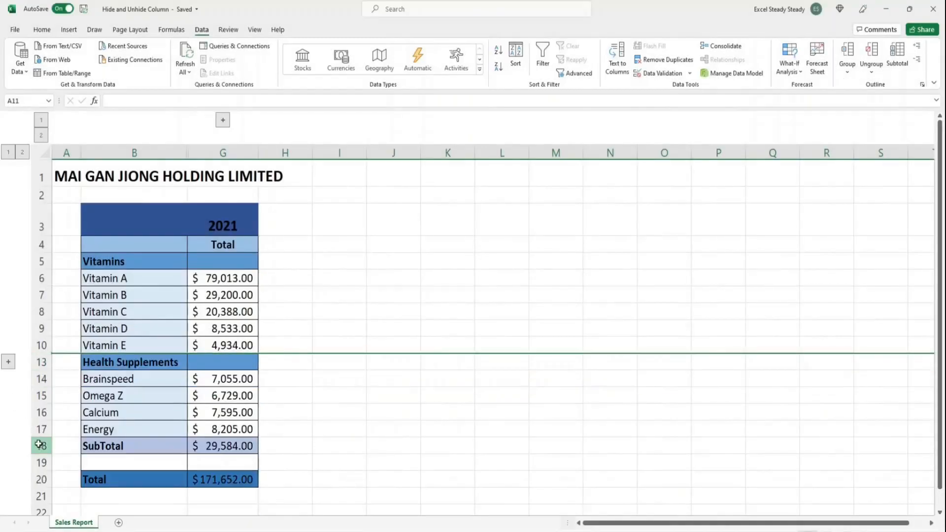
Step: Group rows 18 and 19, the Health Supplements SubTotal and the blank row below it, and collapse the group
left_click_drag(31, 441, 39, 461)
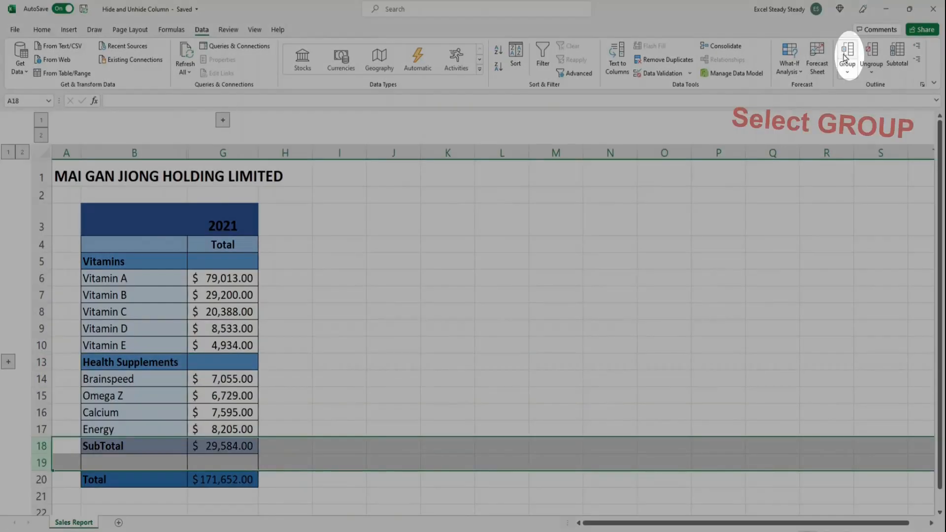
left_click(846, 54)
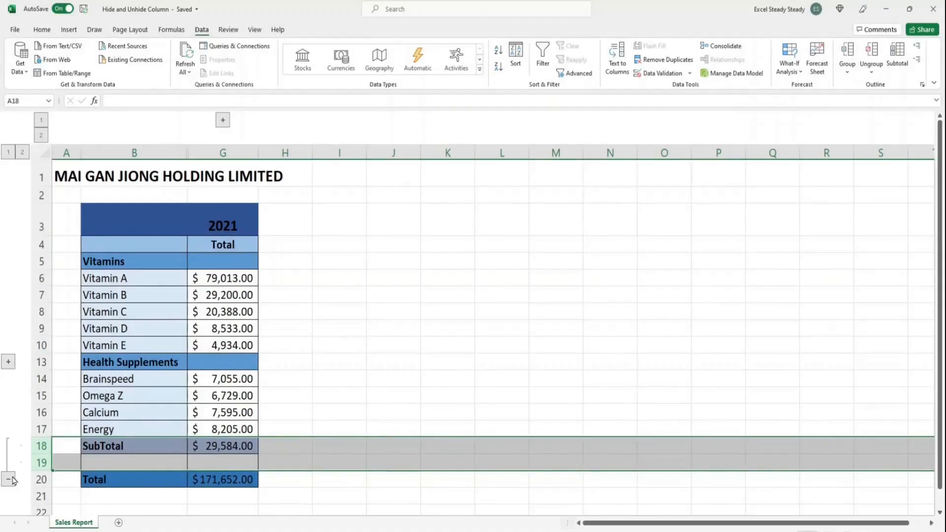
left_click(8, 479)
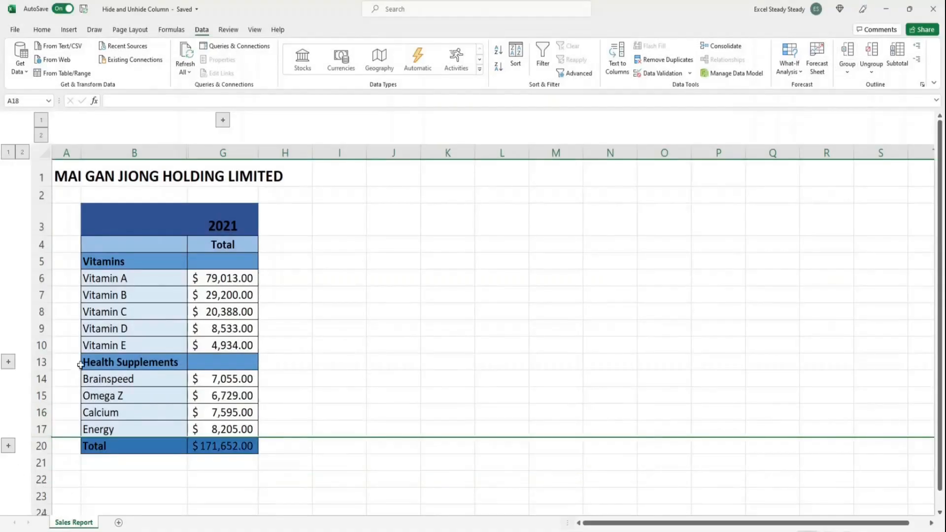
left_click(296, 329)
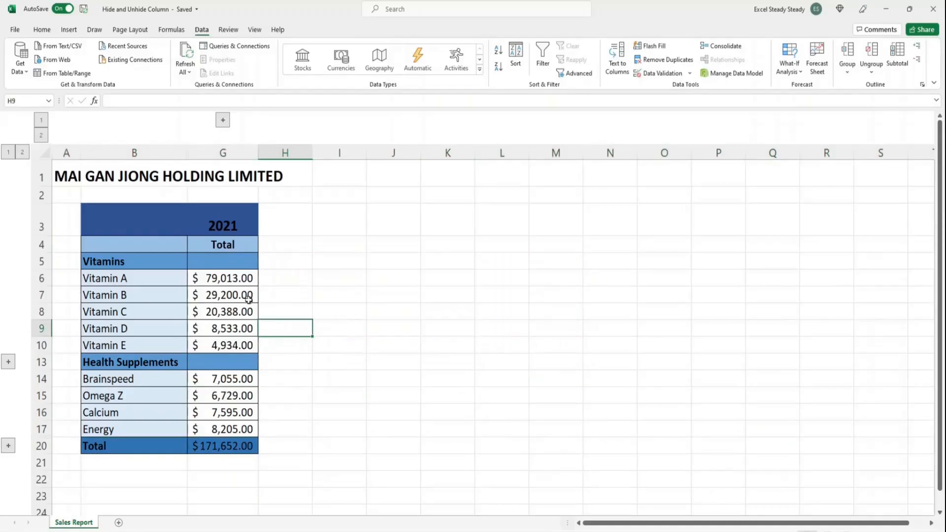
Step: Expand and re-collapse all grouped columns, and do the same for all grouped rows, using the outline levels
left_click(45, 135)
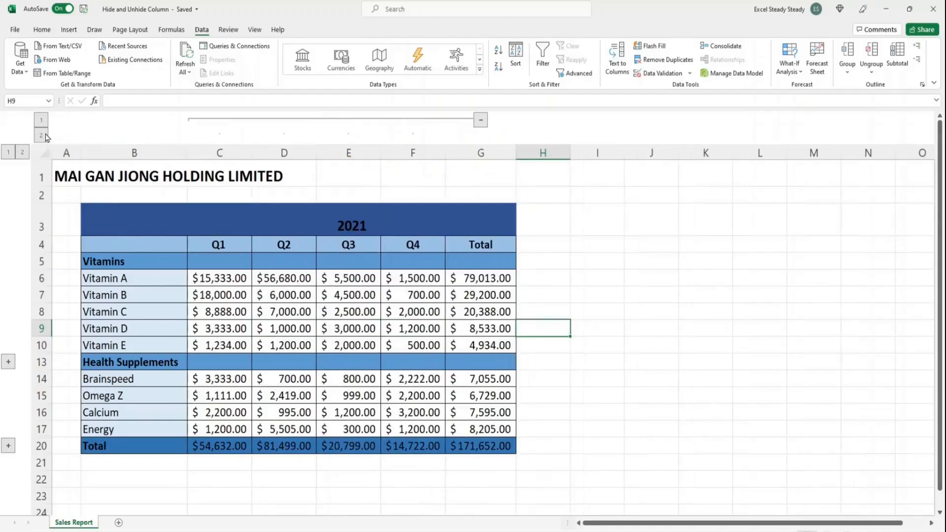
left_click(42, 121)
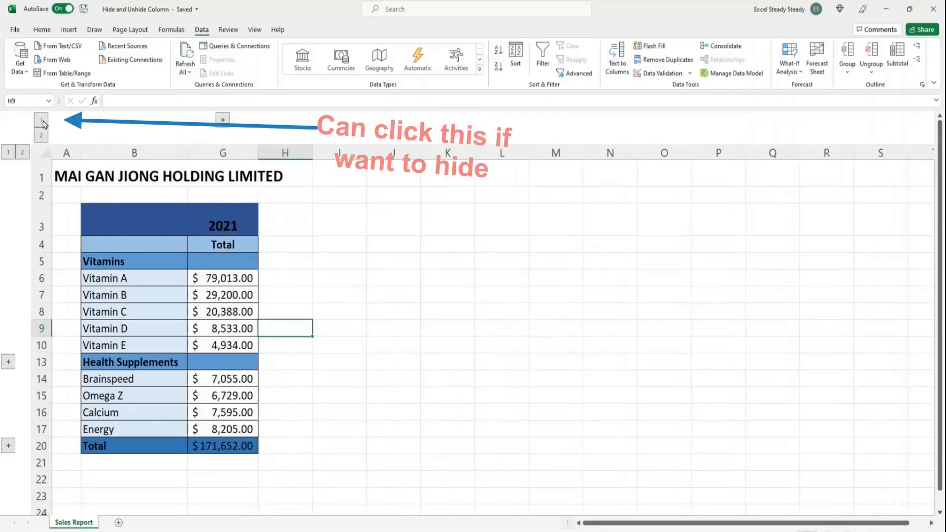
left_click(22, 153)
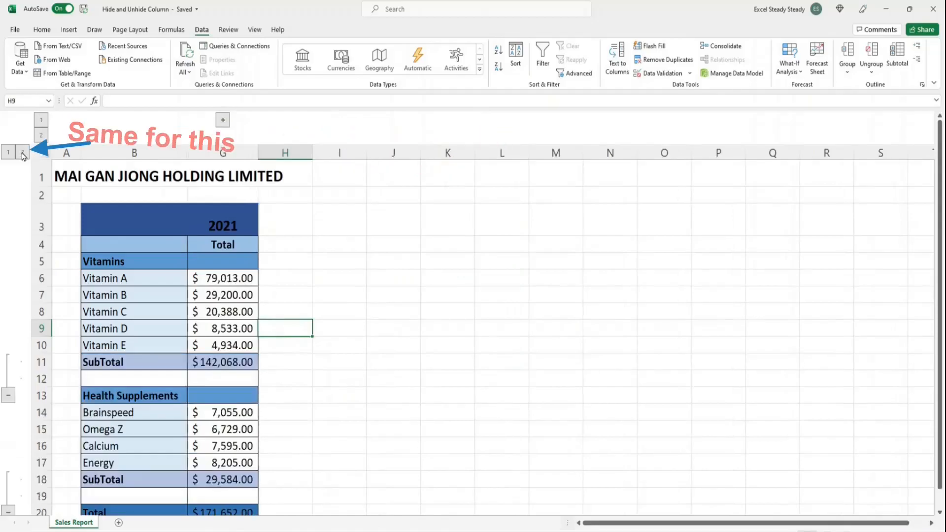
left_click(9, 153)
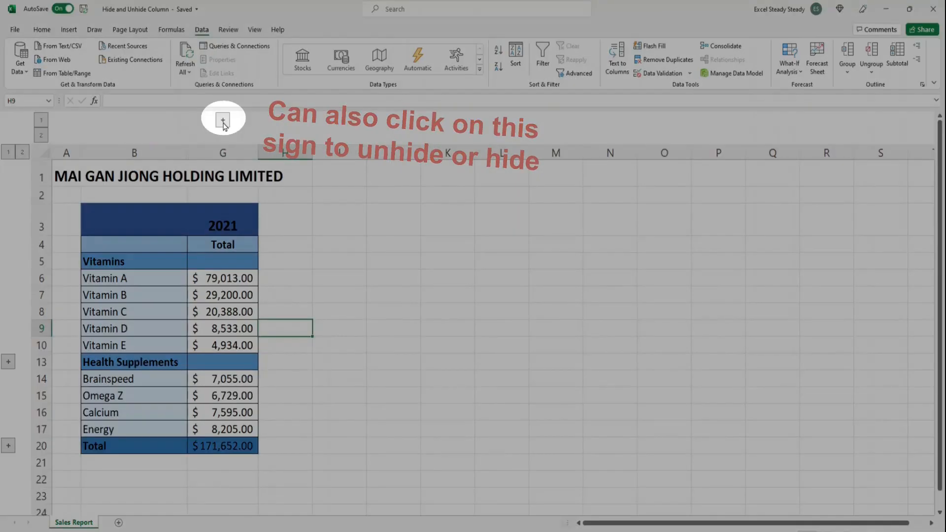
Step: Expand the Q1 to Q4 column group and both SubTotal row groups individually to unhide all the report's data
left_click(223, 120)
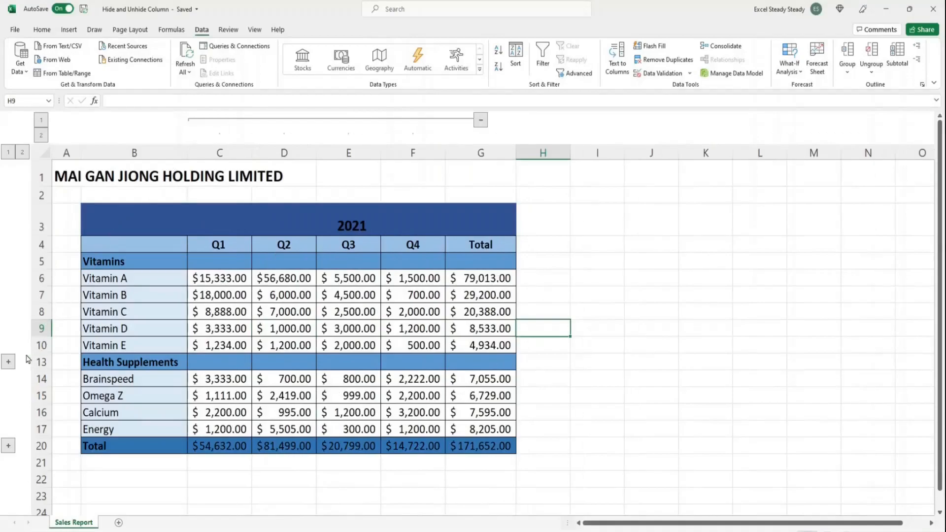
left_click(11, 363)
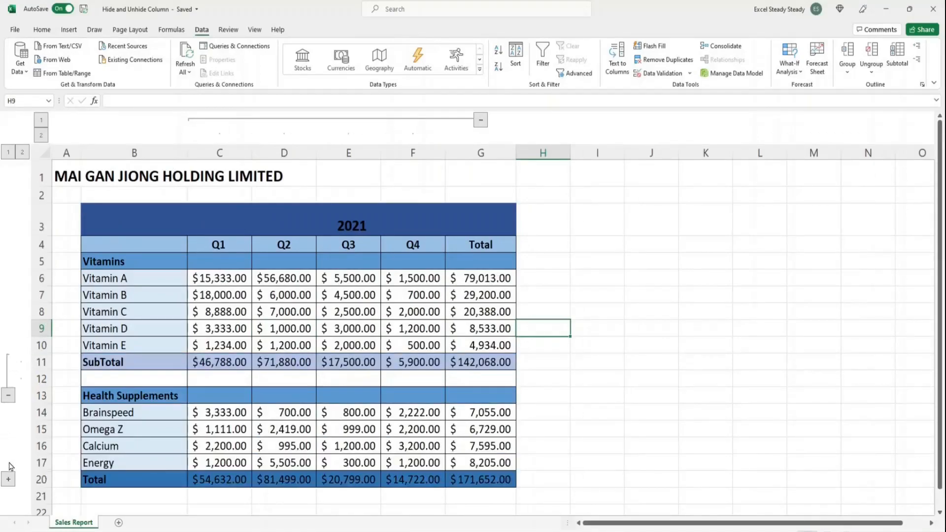
left_click(10, 478)
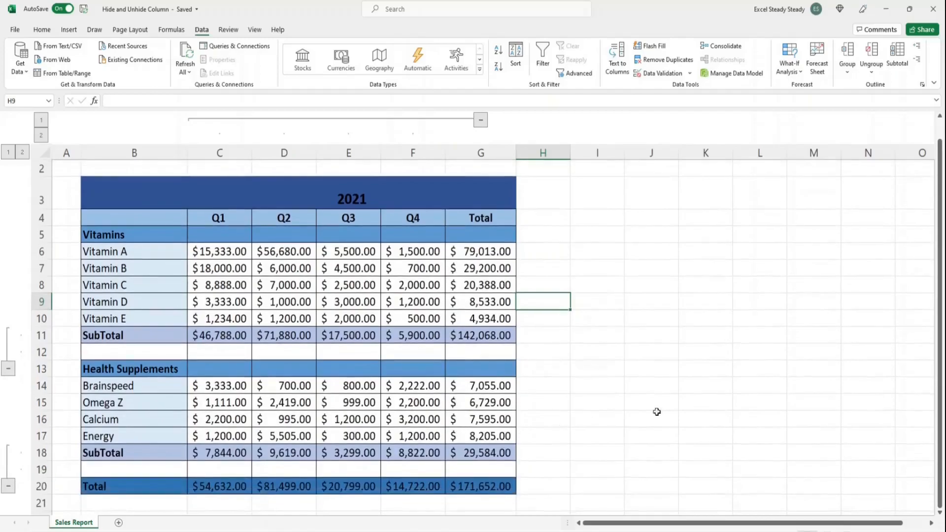
scroll(941, 375, "up", 2)
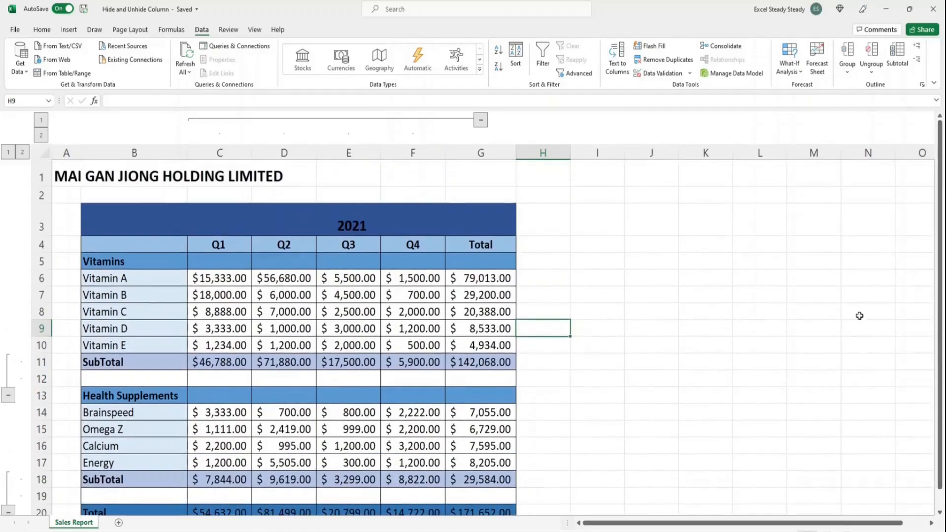